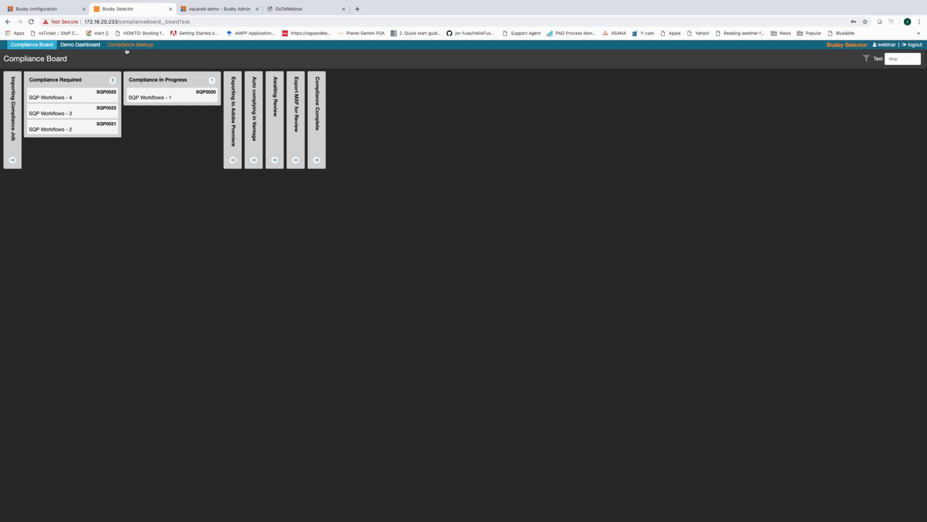
Open the SQP Workflows - 3 job for compliance markup and move its playhead to 10:03:22:15.
click(127, 44)
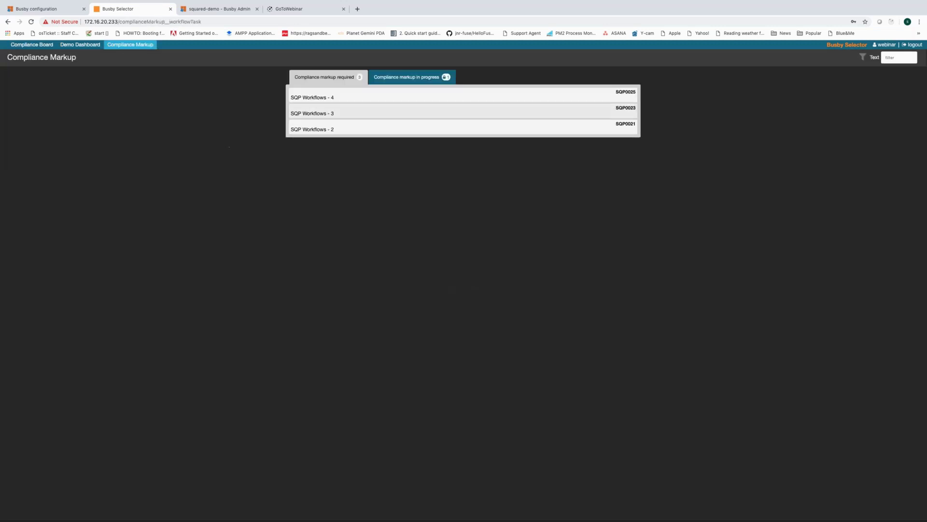
click(306, 115)
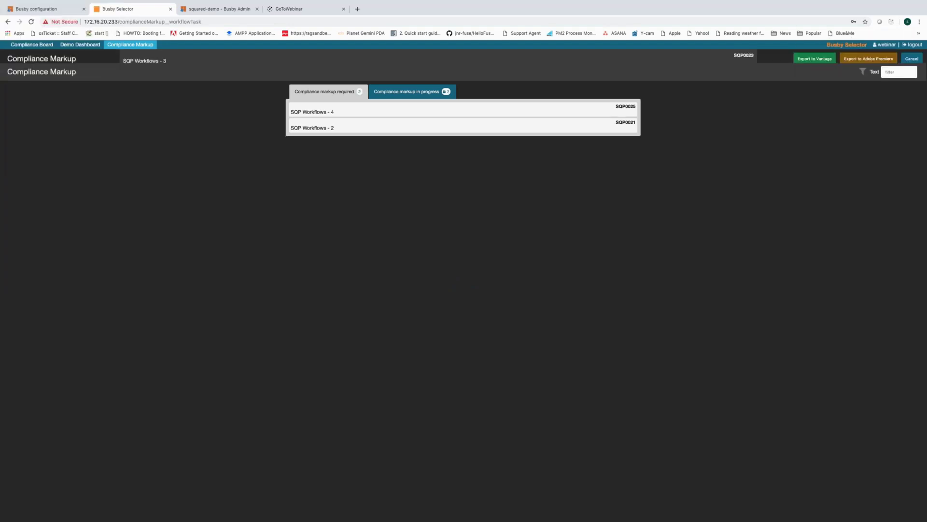
click(100, 488)
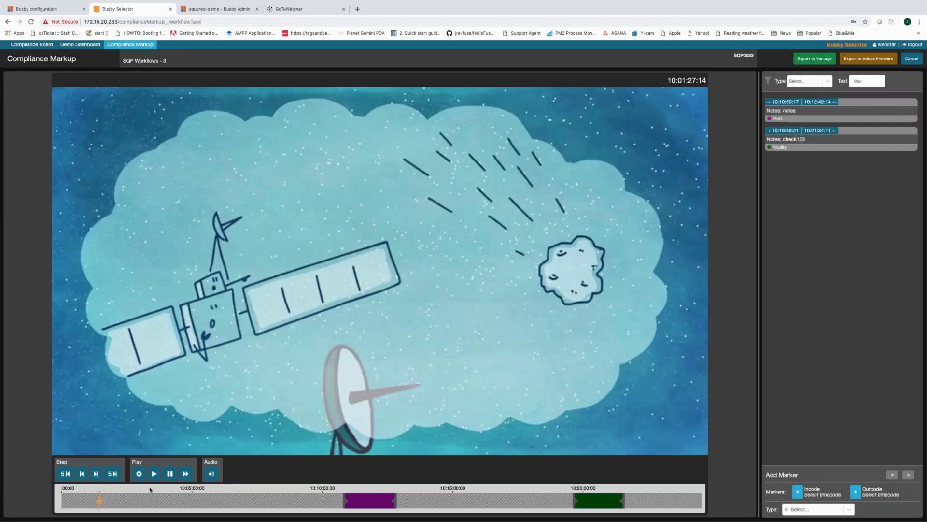
click(150, 489)
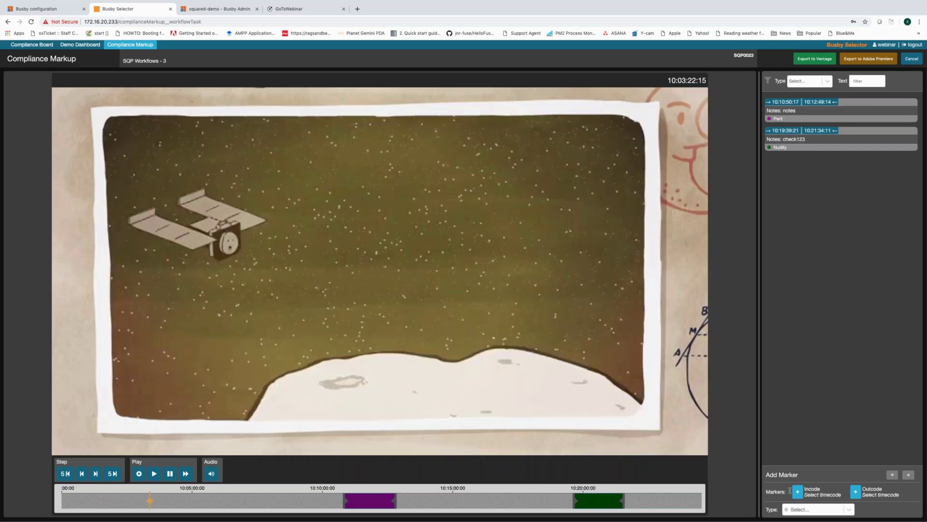
Add a Peril marker with incode 10:03:22:15 and outcode 10:05:59:07.
click(803, 509)
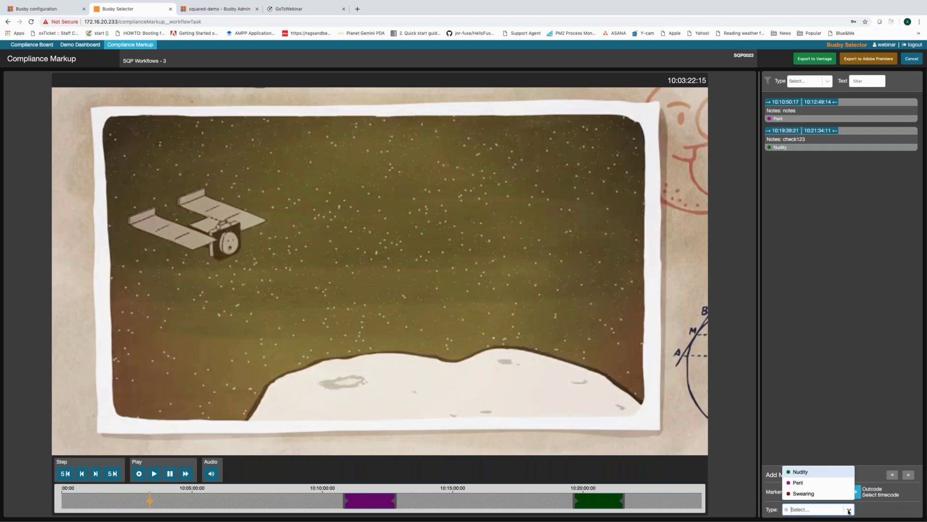
click(821, 483)
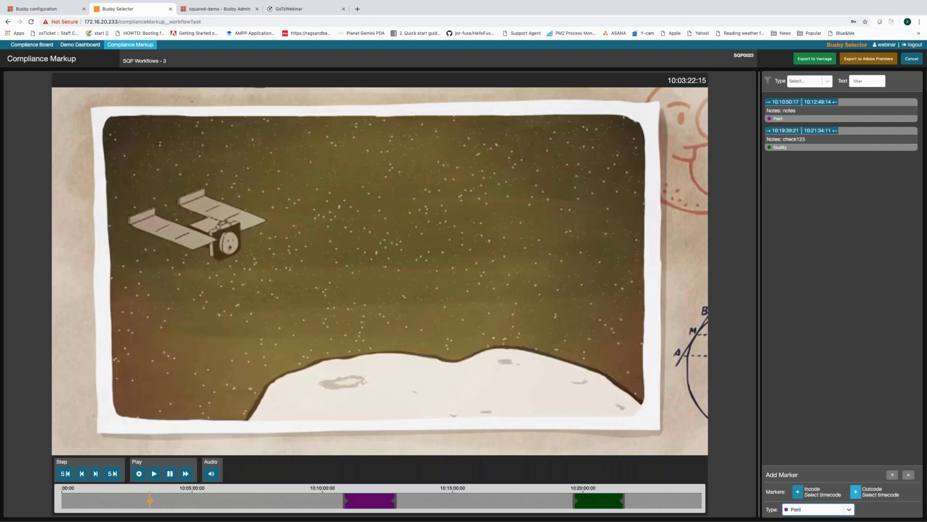
click(794, 492)
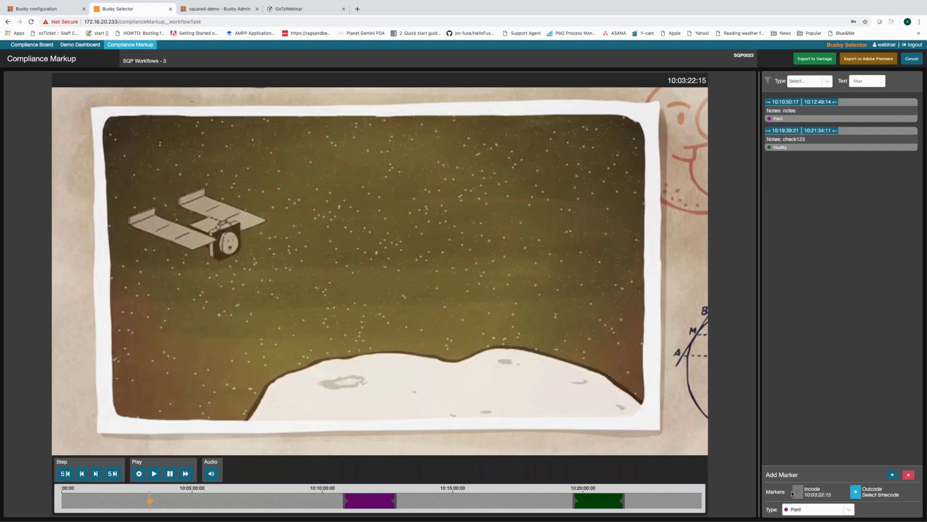
click(218, 492)
click(857, 494)
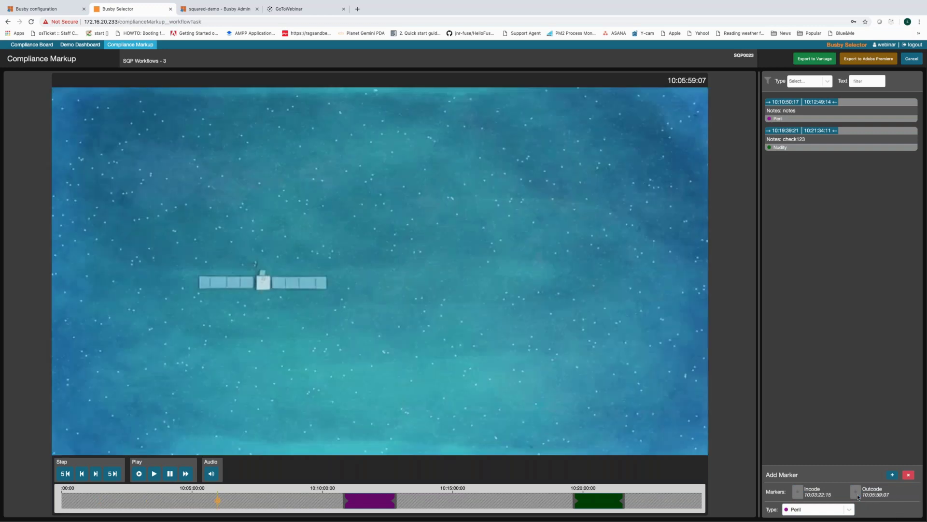
click(893, 474)
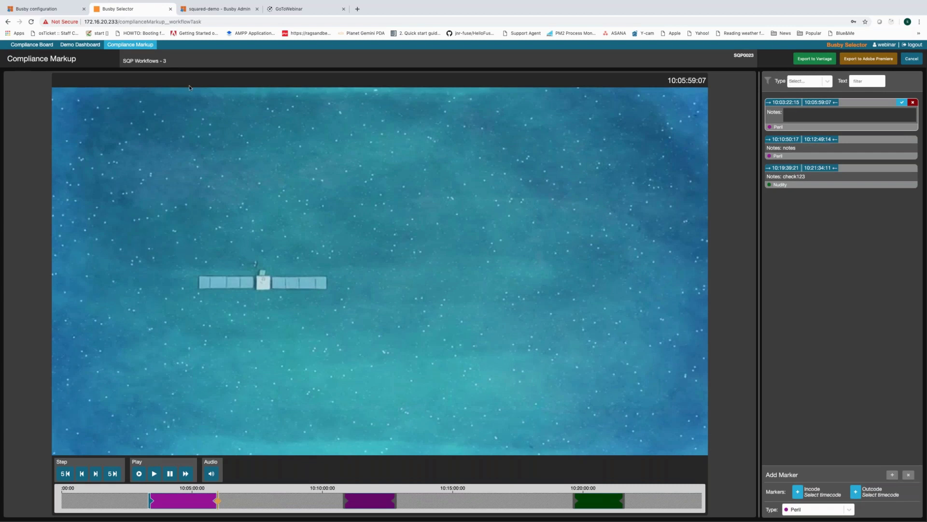
On the Compliance Board, check the details of SQP Workflows - 4 and move SQP Workflows - 3 to Auto complying in Vantage.
click(31, 45)
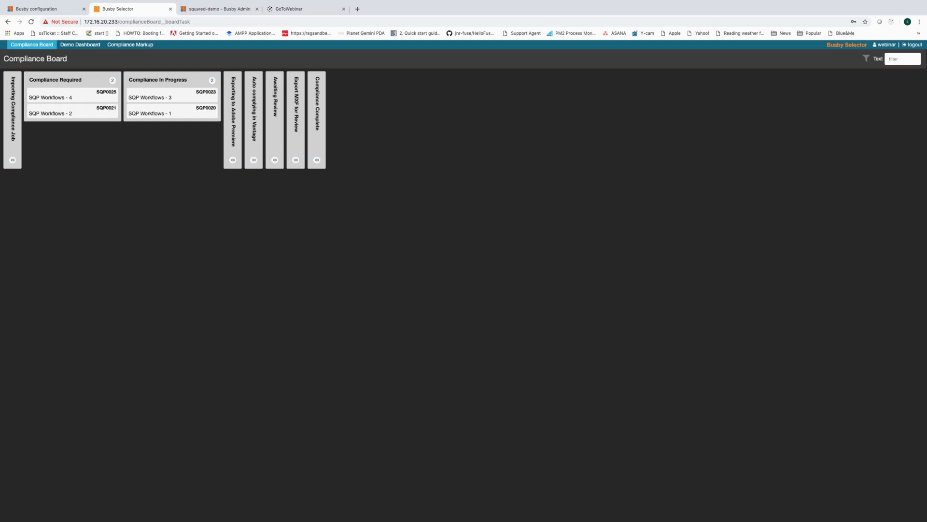
click(93, 97)
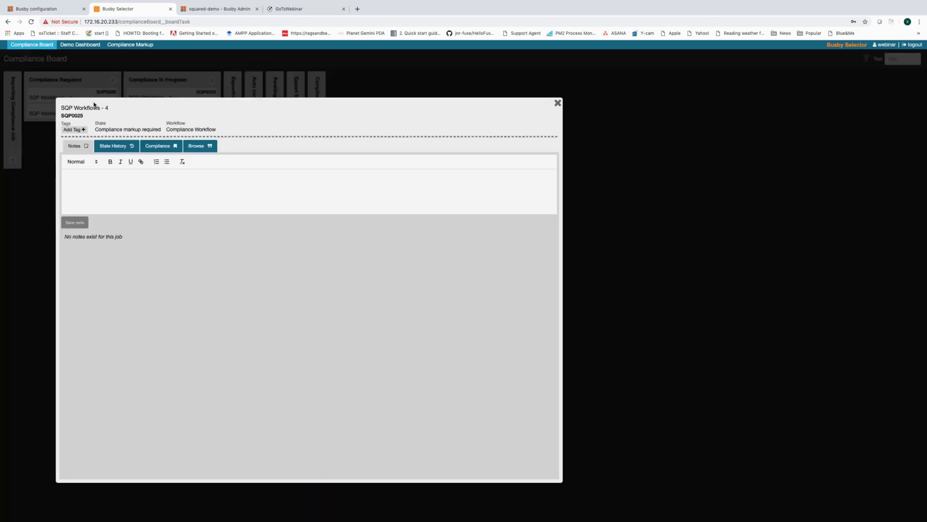
click(557, 103)
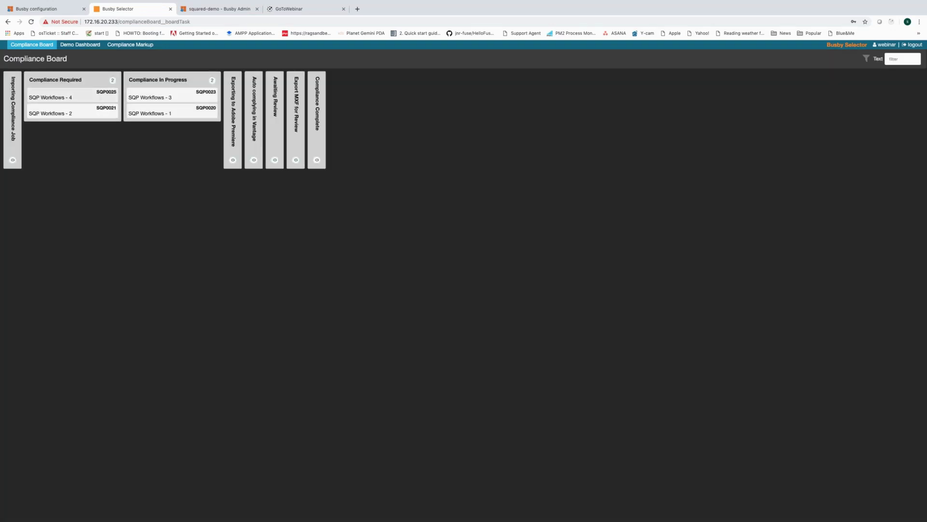
drag(164, 97, 239, 97)
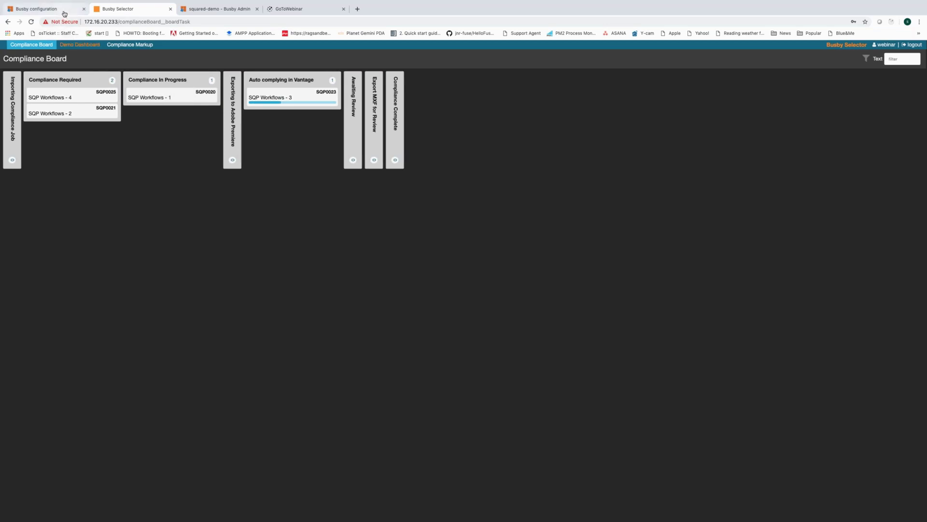
Switch to Busby configuration and examine the settings of the sp-esxi-01 alarm in the alarm configuration.
click(64, 11)
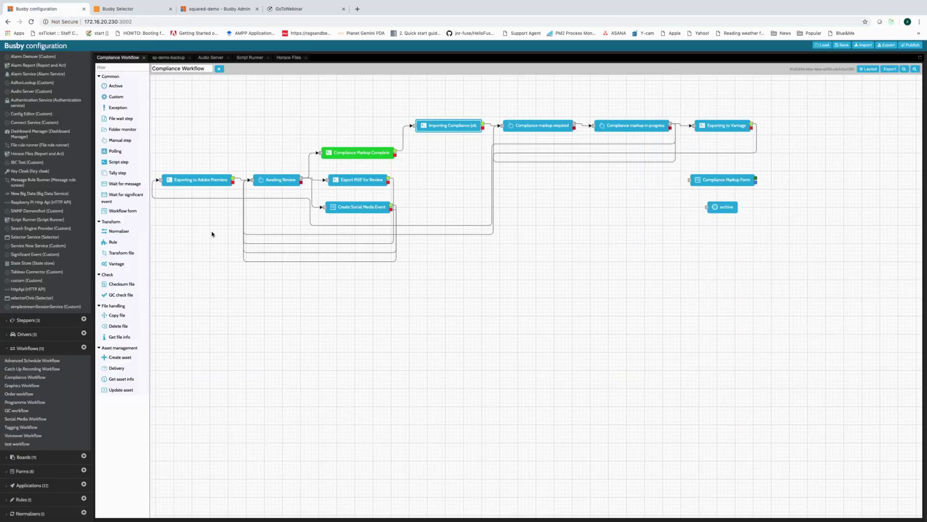
scroll(68, 195, up, 5)
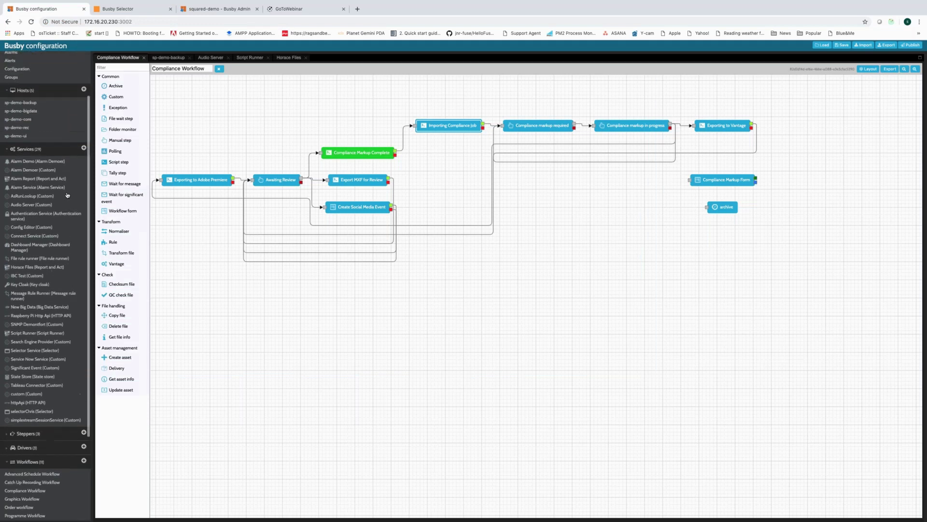
scroll(67, 195, up, 2)
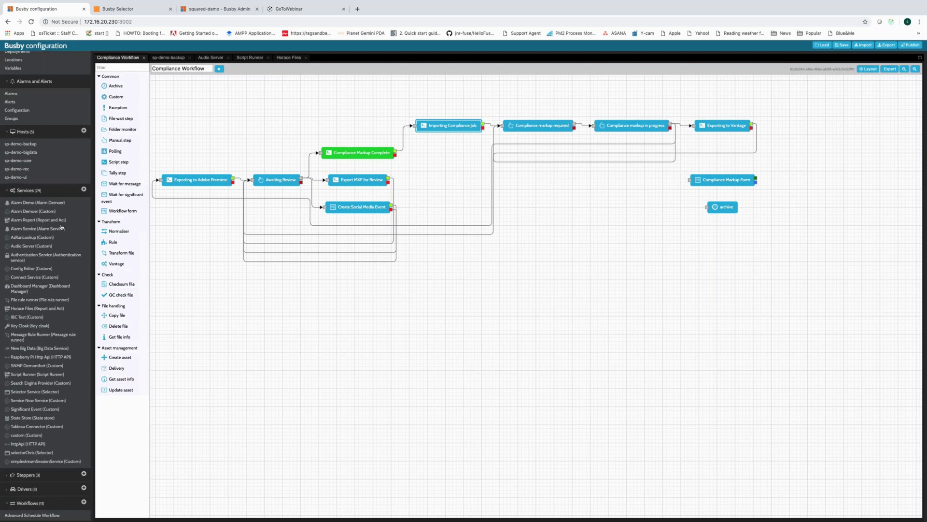
scroll(62, 227, up, 1)
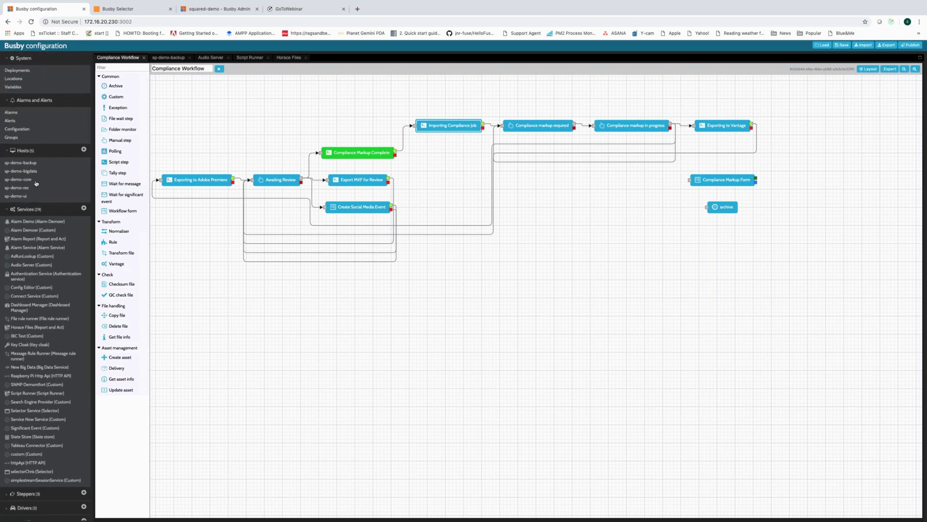
click(20, 115)
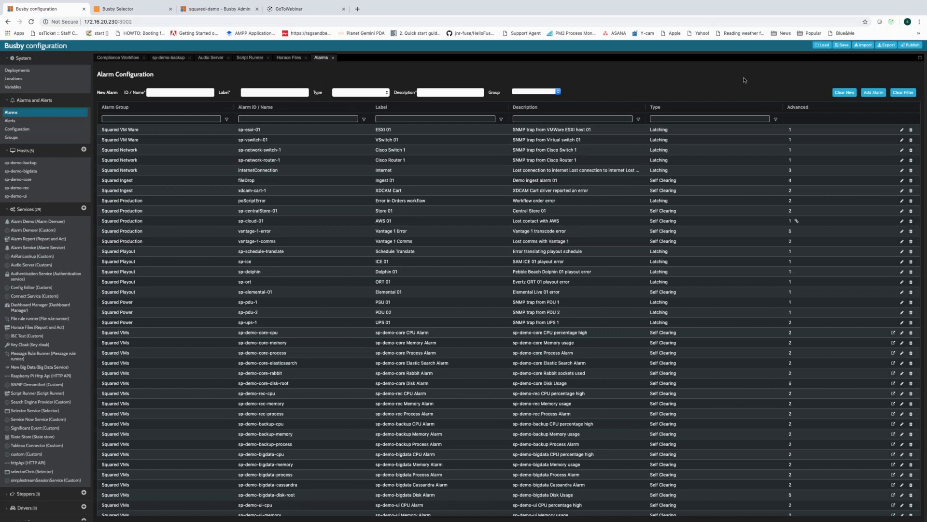
click(843, 130)
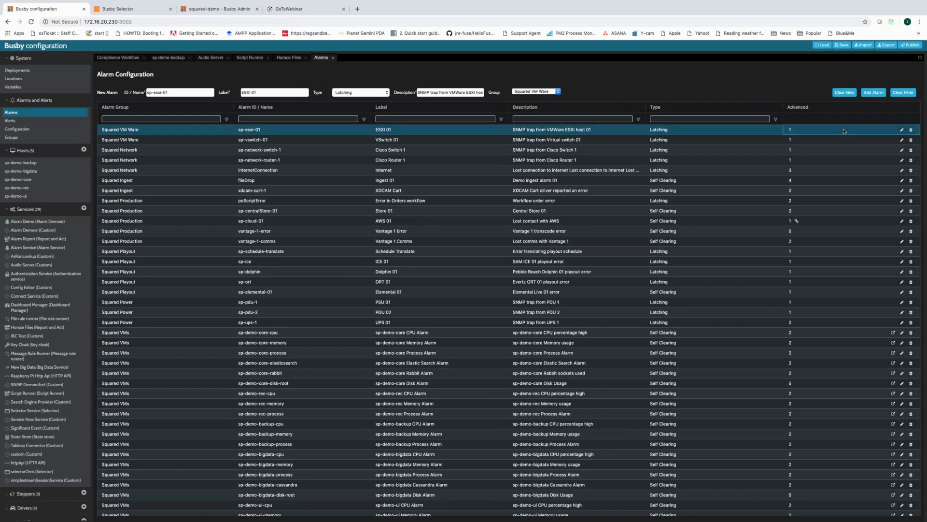
click(842, 128)
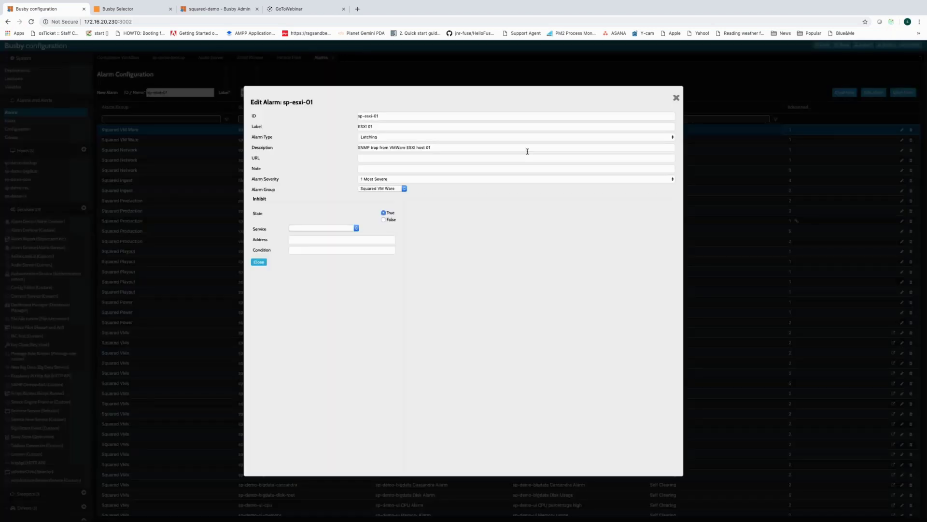
click(676, 99)
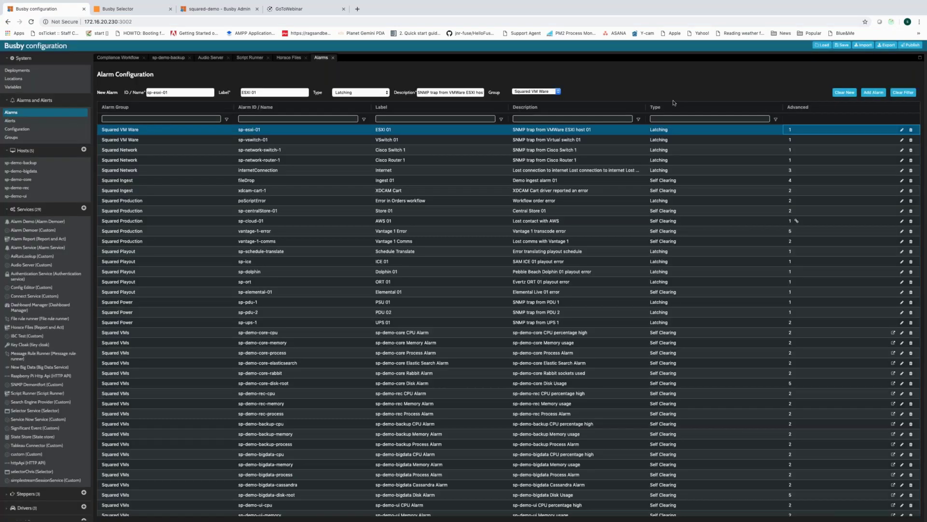
Review the alarm triggers and monitored disks configured for the sp-demo-core host.
click(28, 179)
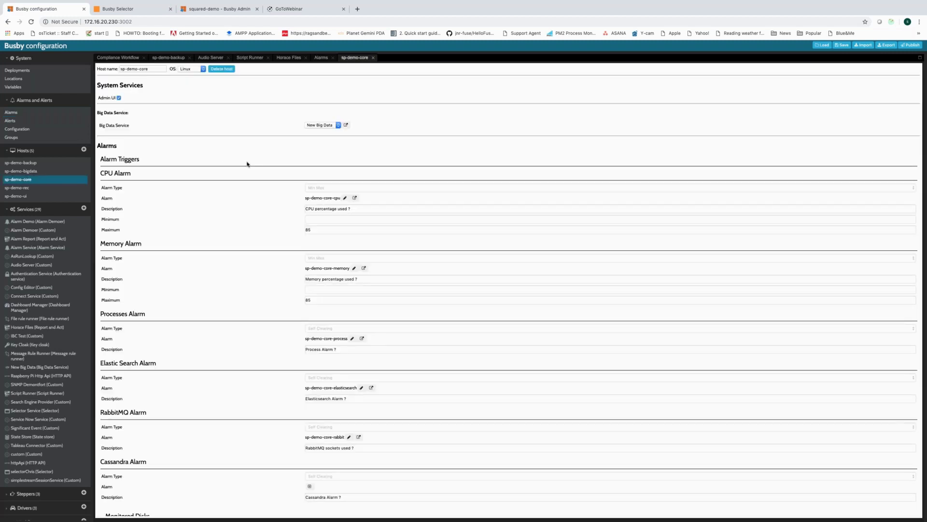
scroll(246, 164, down, 3)
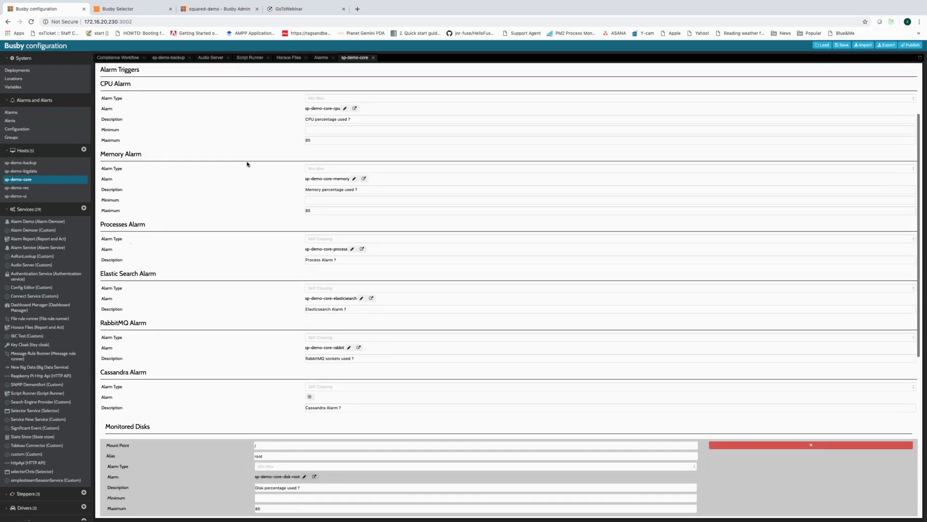
scroll(247, 163, down, 1)
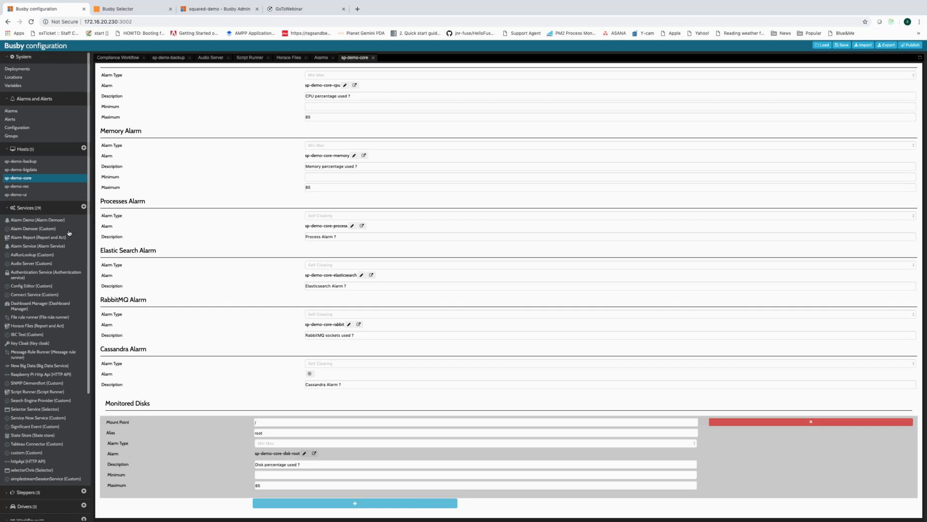
Open the Compliance Workflow diagram and inspect the properties of its Exporting to Adobe Premiere step.
scroll(69, 233, down, 1)
scroll(69, 233, down, 5)
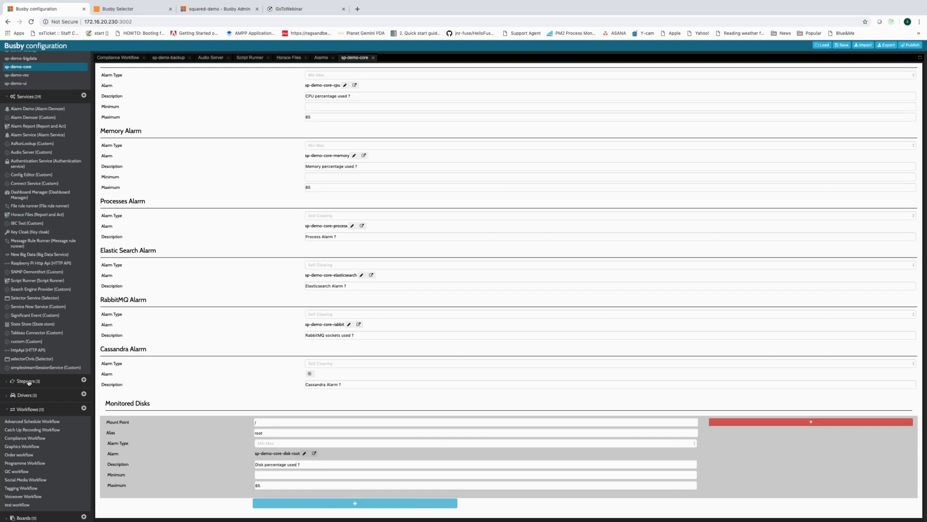
scroll(29, 382, down, 1)
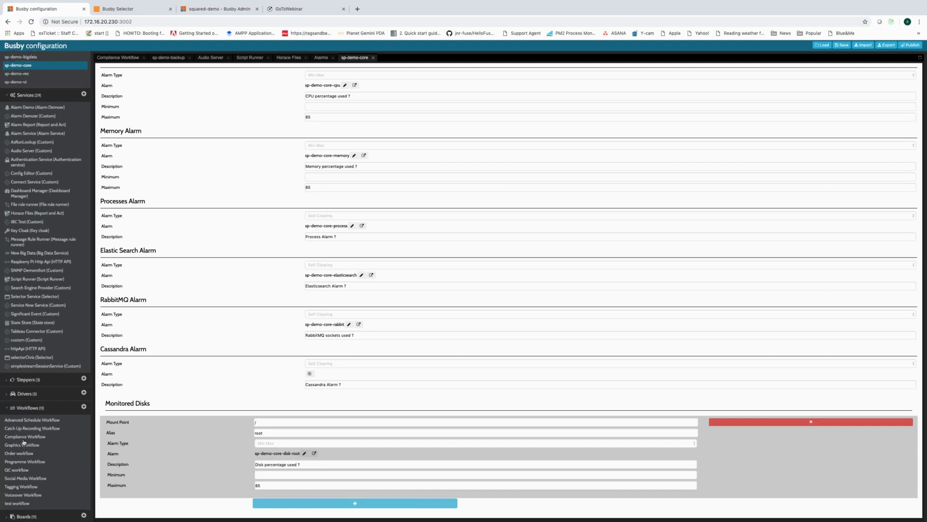
click(24, 438)
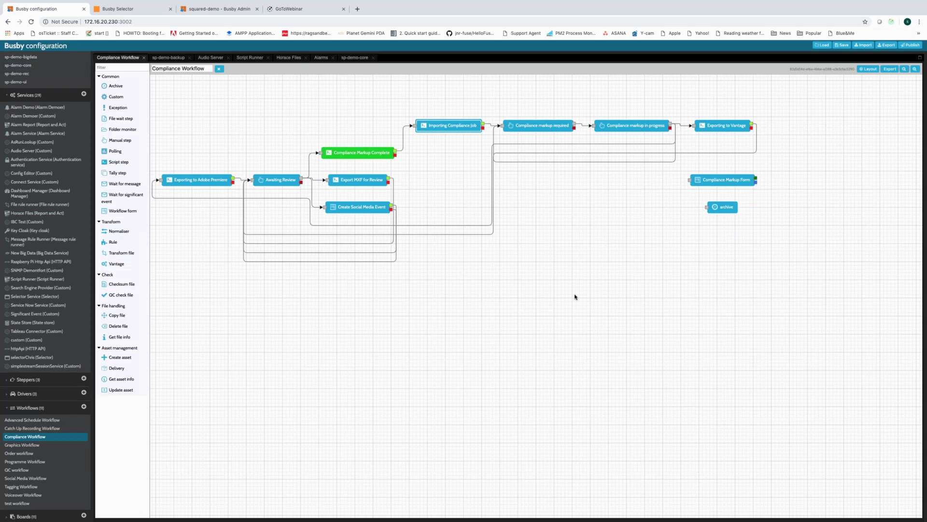
click(219, 187)
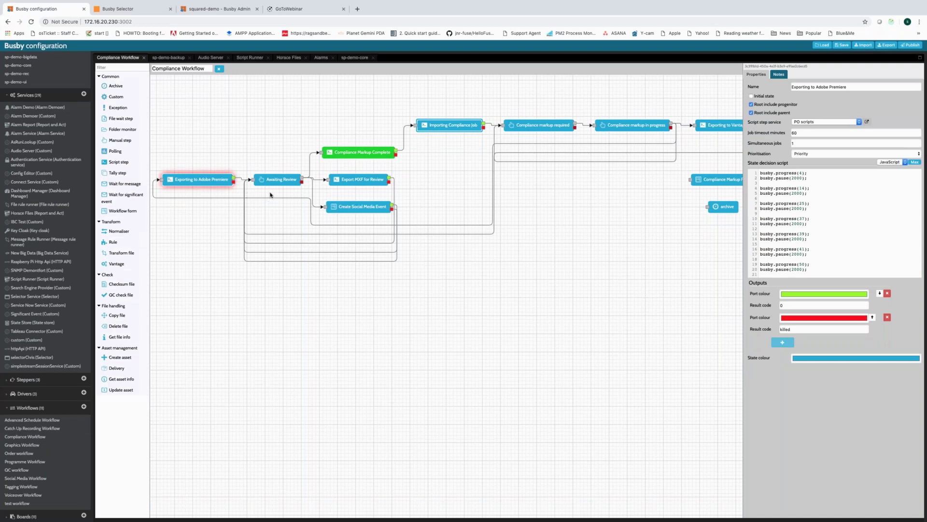
scroll(271, 195, up, 1)
scroll(271, 195, up, 2)
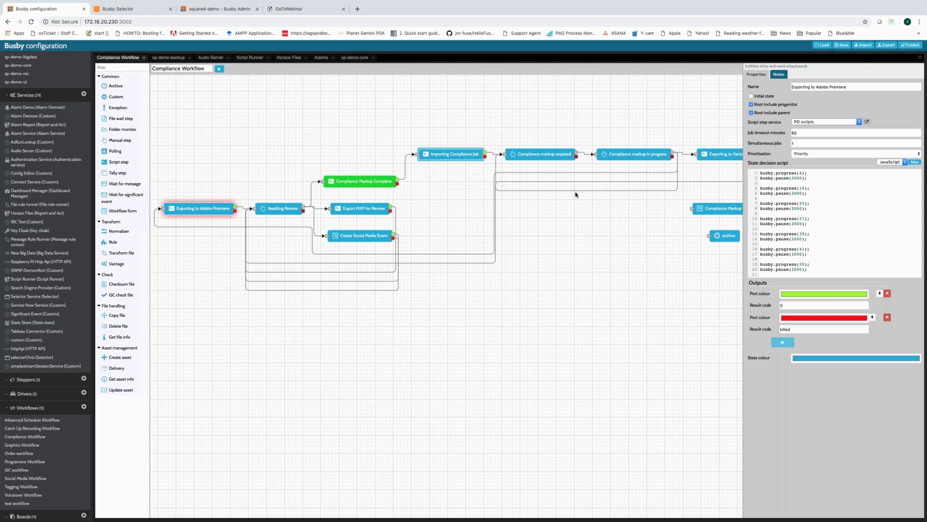
click(585, 218)
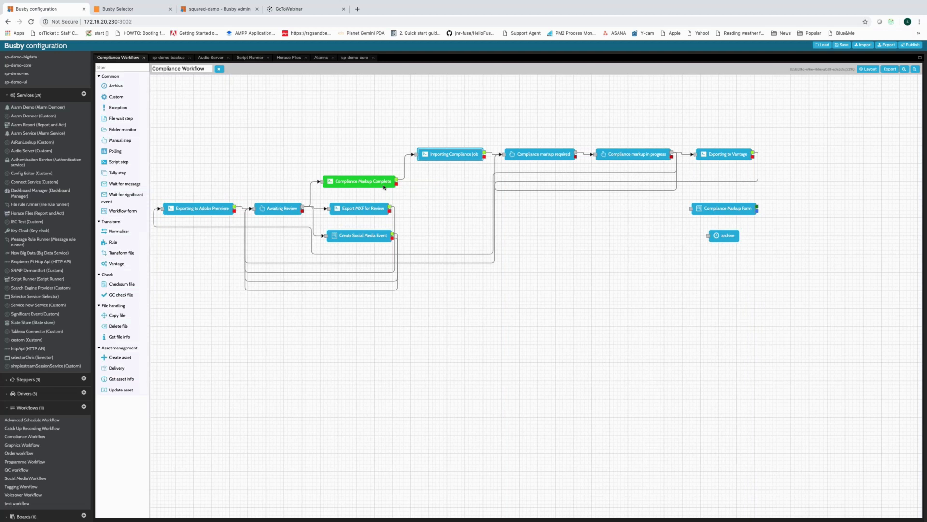
Open the Compliance Markup Complete step's state decision script in the full editor and insert a busby. call below the pause line.
click(384, 187)
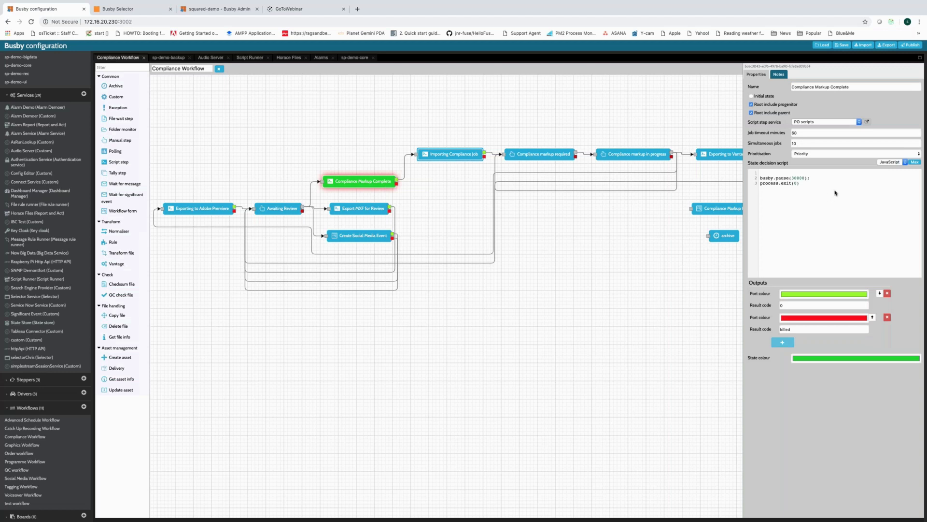
click(914, 163)
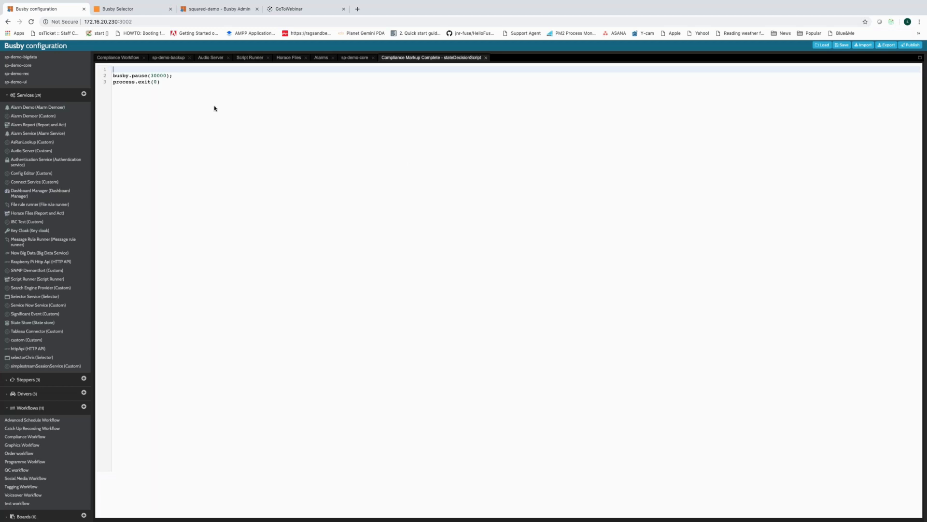
click(200, 77)
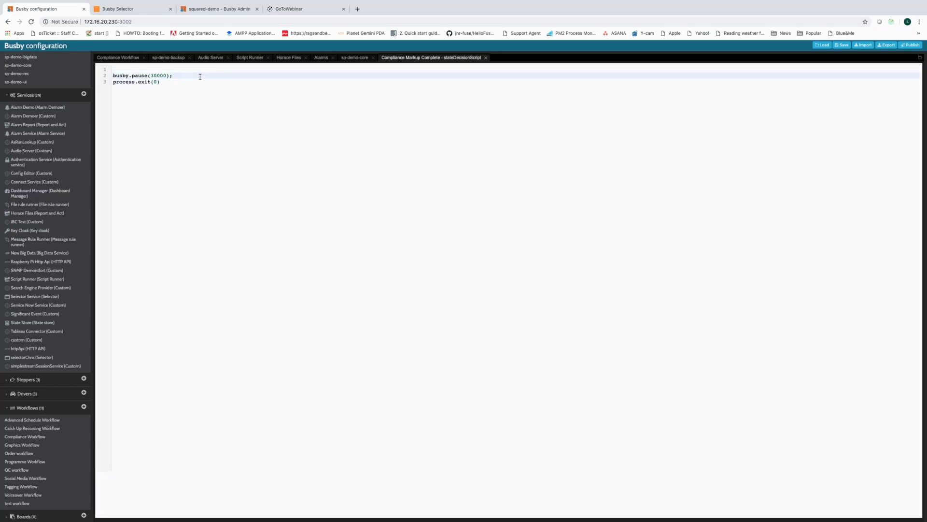
key(Return)
key(Return)
key(Return)
key(Up)
text(busby)
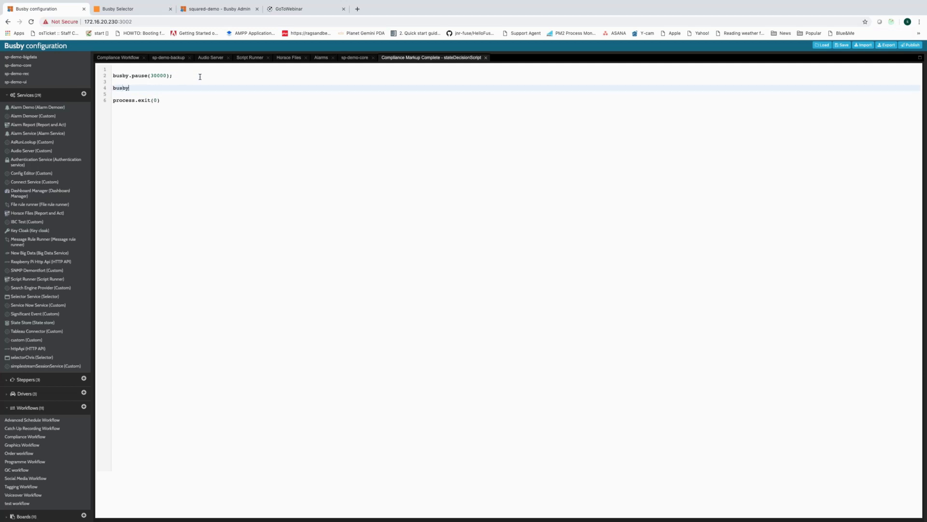
text(.)
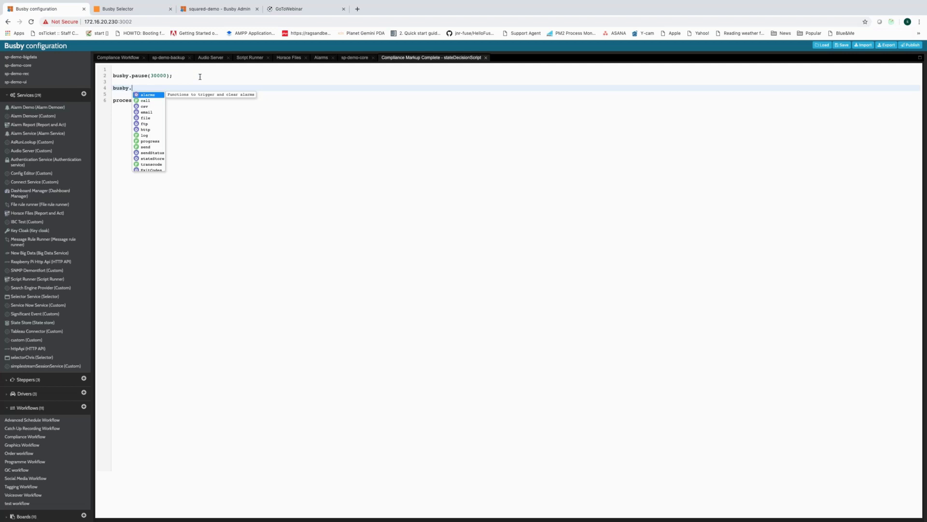
Complete the new script line as busby.email.send and view the function's parameter help.
key(Down)
key(Down)
key(Down)
key(Return)
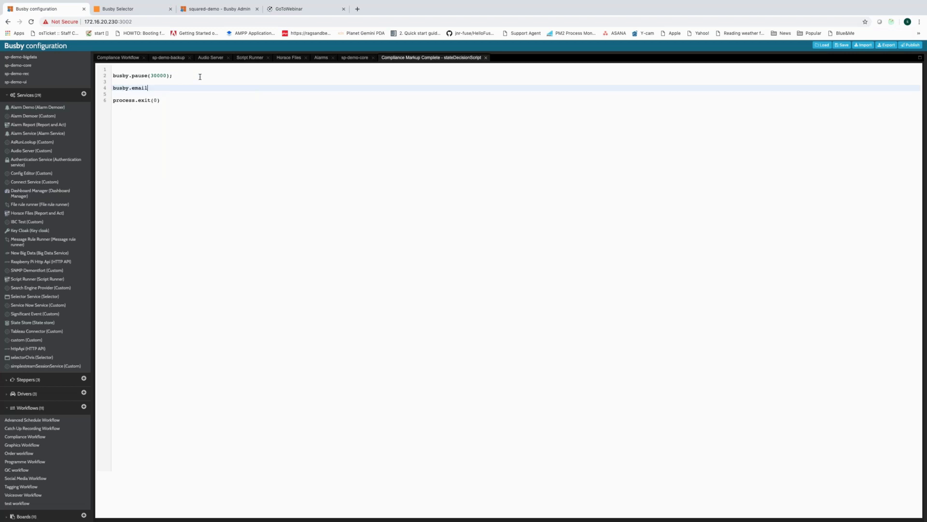
text(.send)
key(Left)
key(Left)
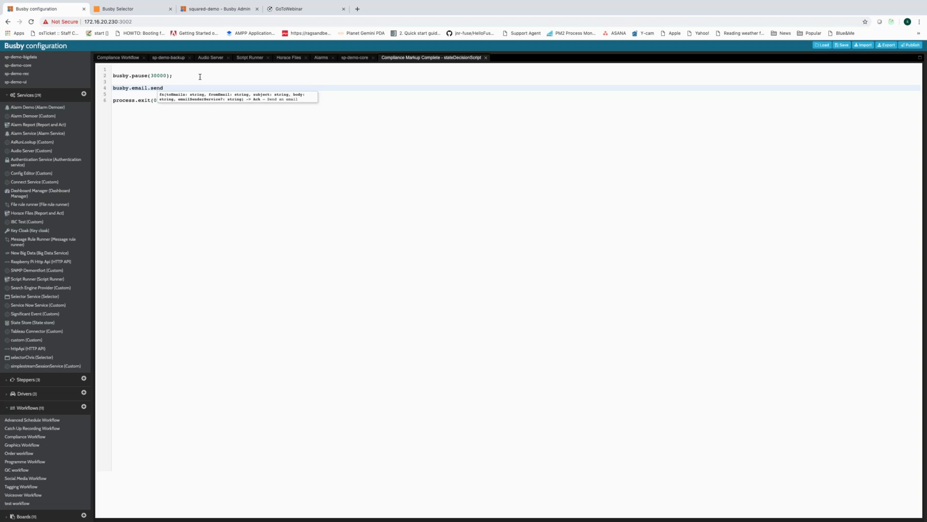
key(ctrl+i)
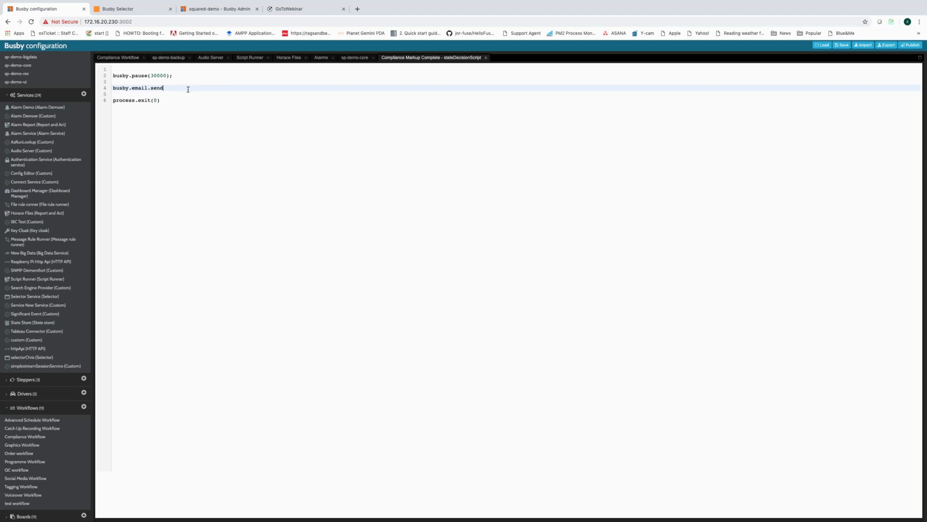
Replace the email.send call with busby.stateStore. and list the available state store functions.
key(BackSpace)
key(BackSpace)
key(BackSpace)
key(BackSpace)
key(BackSpace)
key(BackSpace)
key(BackSpace)
key(BackSpace)
key(BackSpace)
key(ctrl+space)
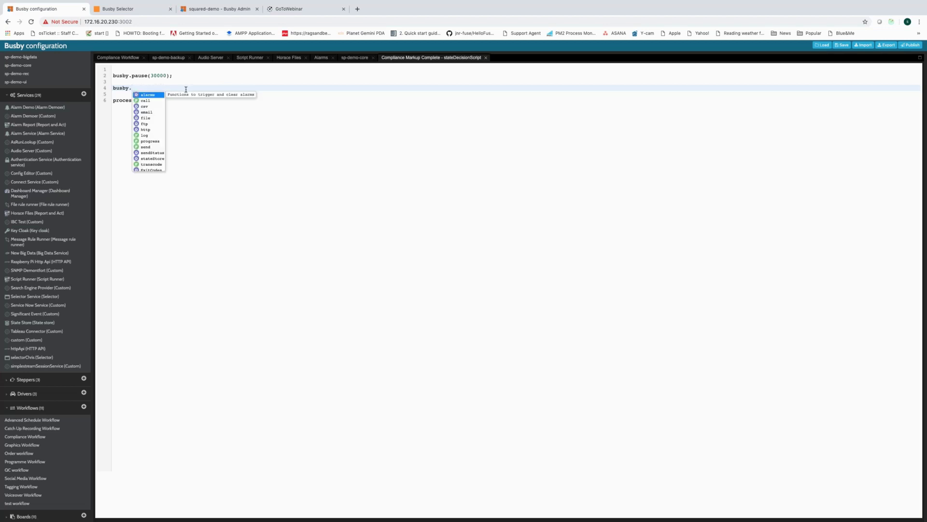
text(st)
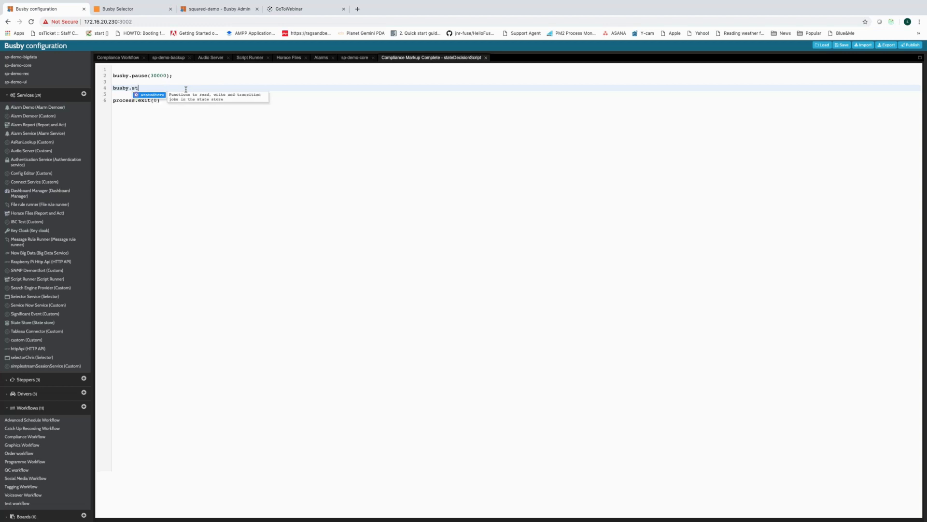
key(Return)
text(.)
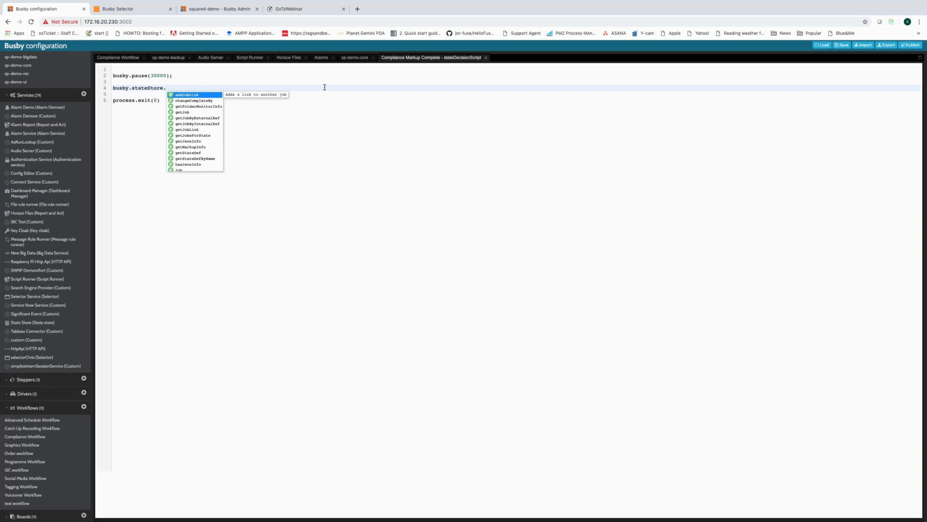
Close the script editor and return to the Compliance Workflow diagram with the step properties hidden.
click(140, 84)
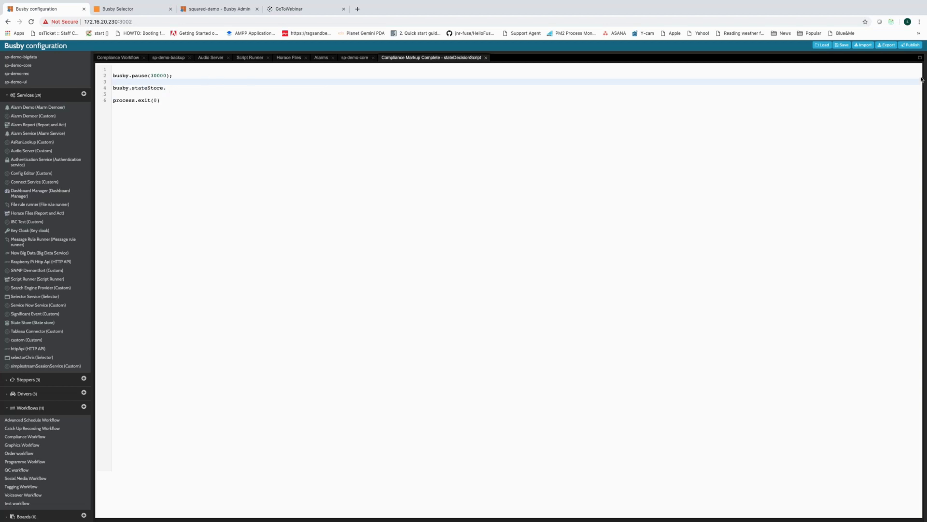
click(486, 58)
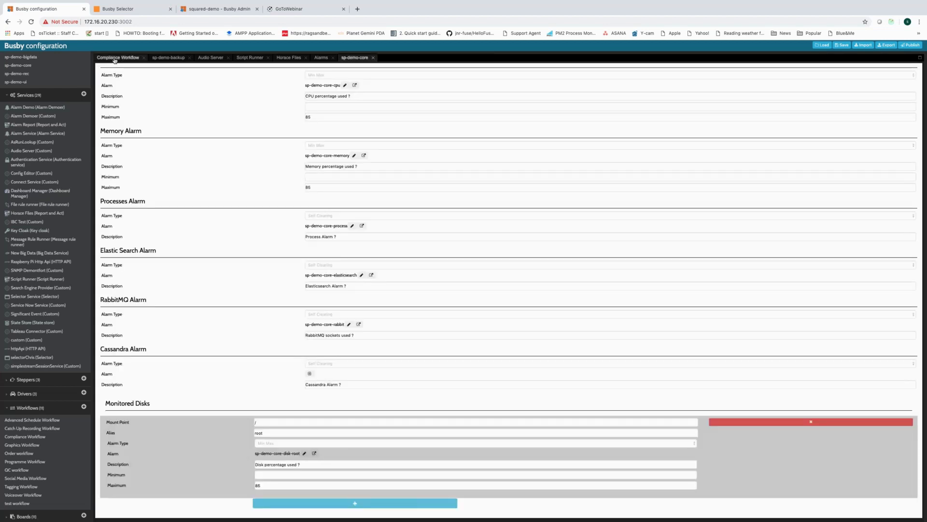
click(114, 58)
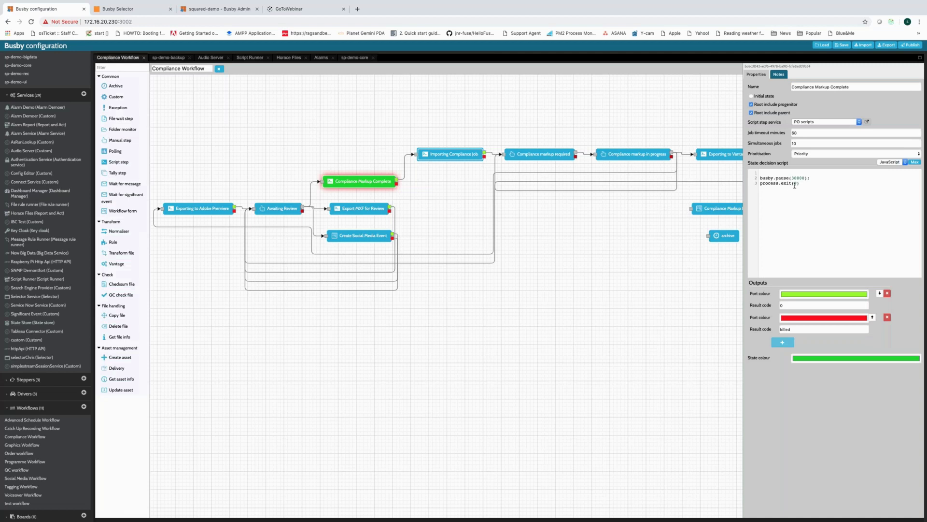
click(171, 159)
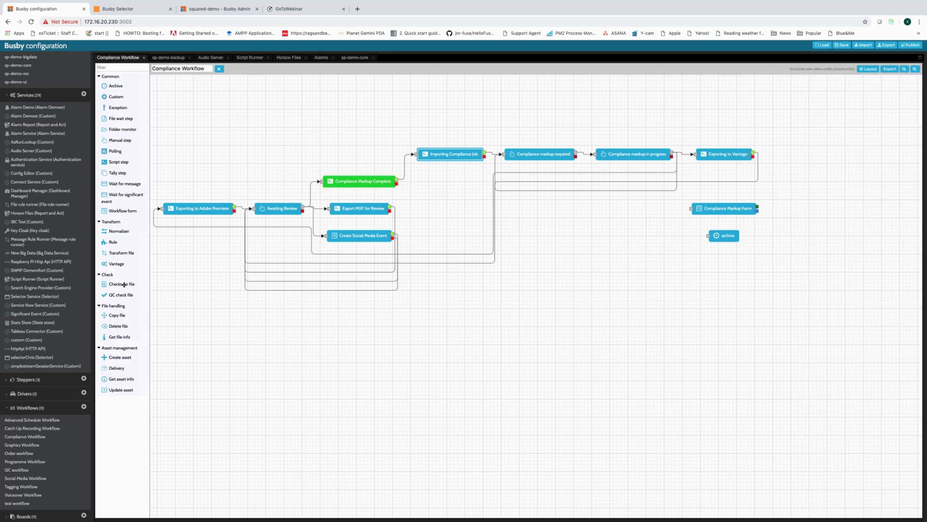
Add a Checksum file step to the workflow and connect it between Compliance Markup Complete and Importing Compliance Job.
drag(124, 284, 432, 196)
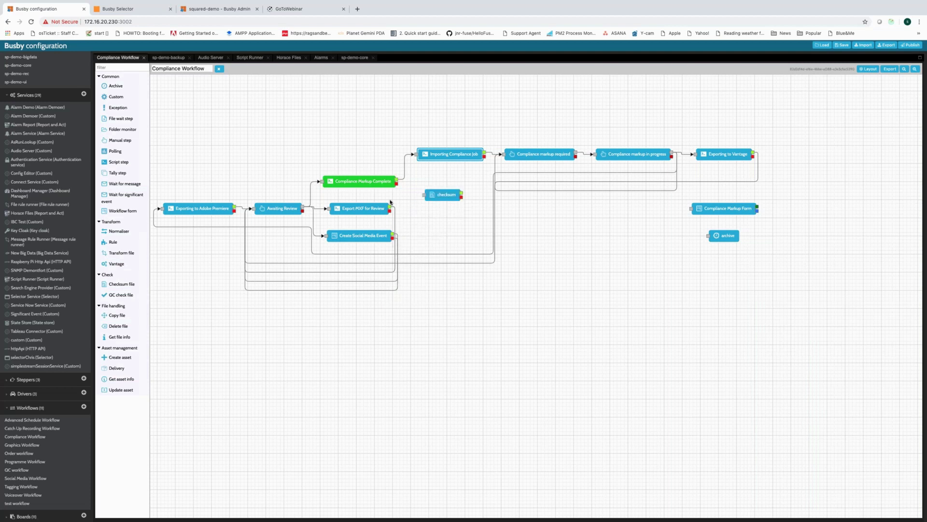
click(404, 180)
key(Delete)
drag(397, 181, 418, 168)
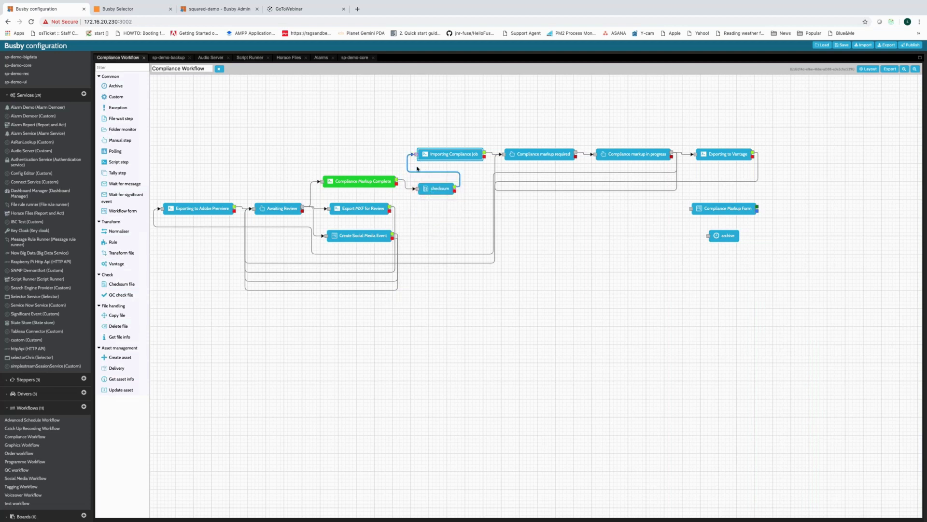
click(456, 219)
Open the Compliance Markup Form and examine its fields and available field types.
scroll(43, 434, down, 3)
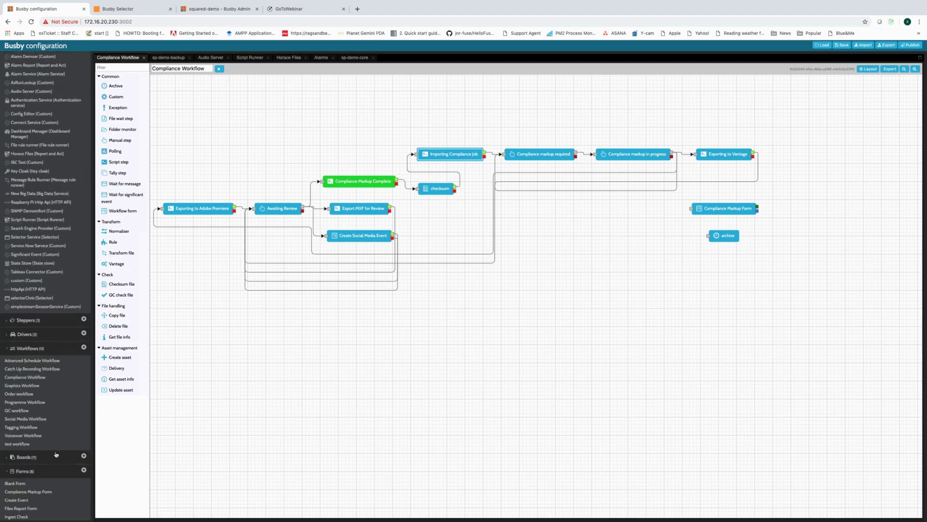
scroll(56, 454, down, 2)
click(50, 459)
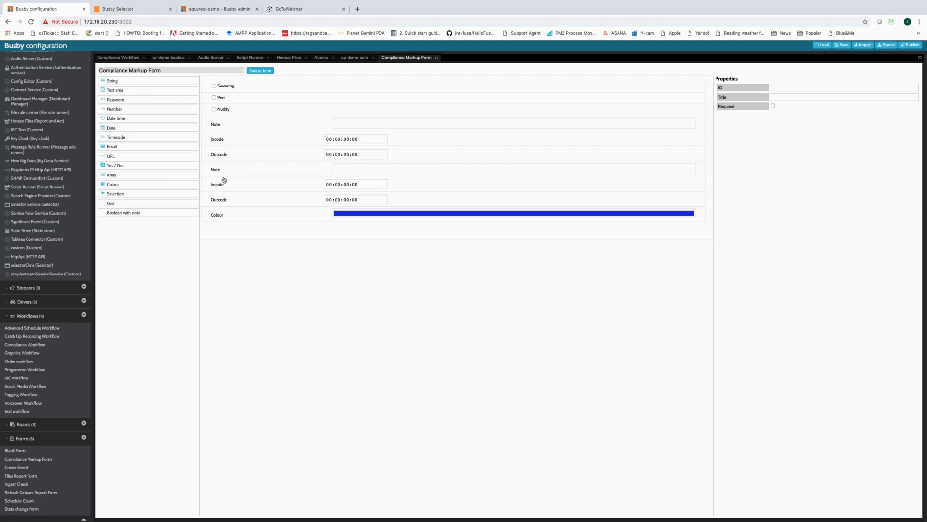
Open the Compliance Board configuration and review its board info and the workflow states assigned to each strip.
scroll(38, 381, down, 3)
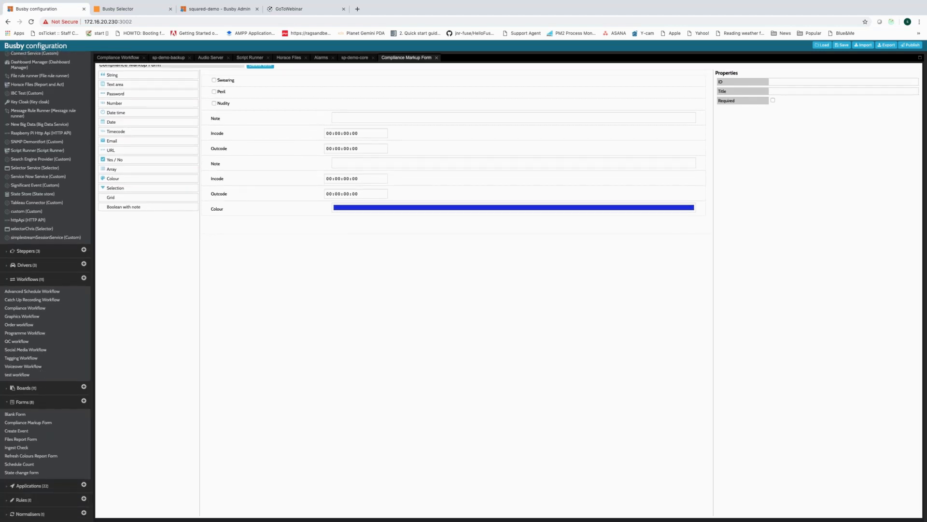
click(39, 387)
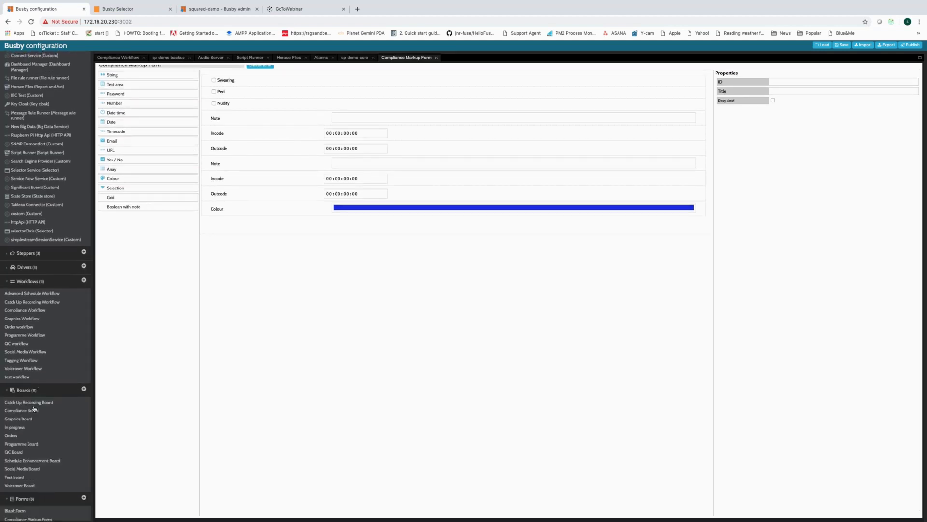
click(48, 409)
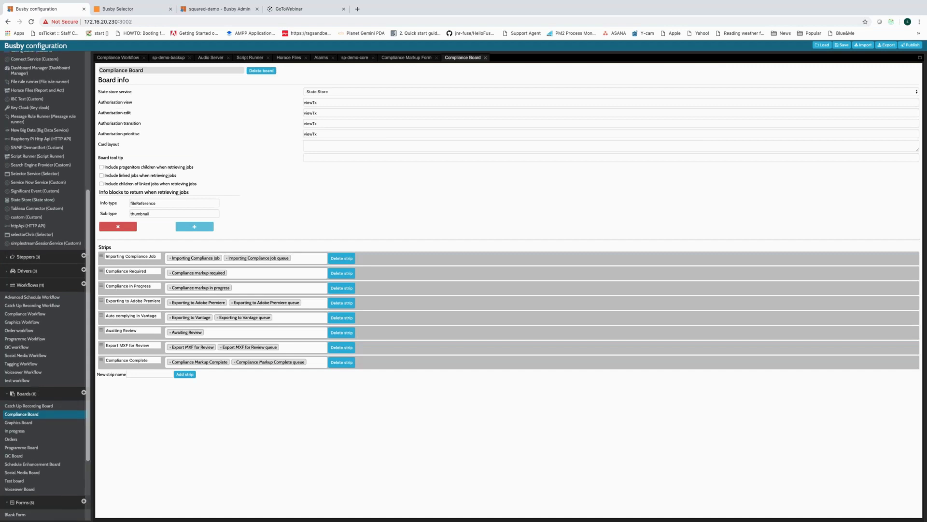
Switch to Busby Selector and examine the QC workflow and system health widgets on the Demo Dashboard.
click(122, 9)
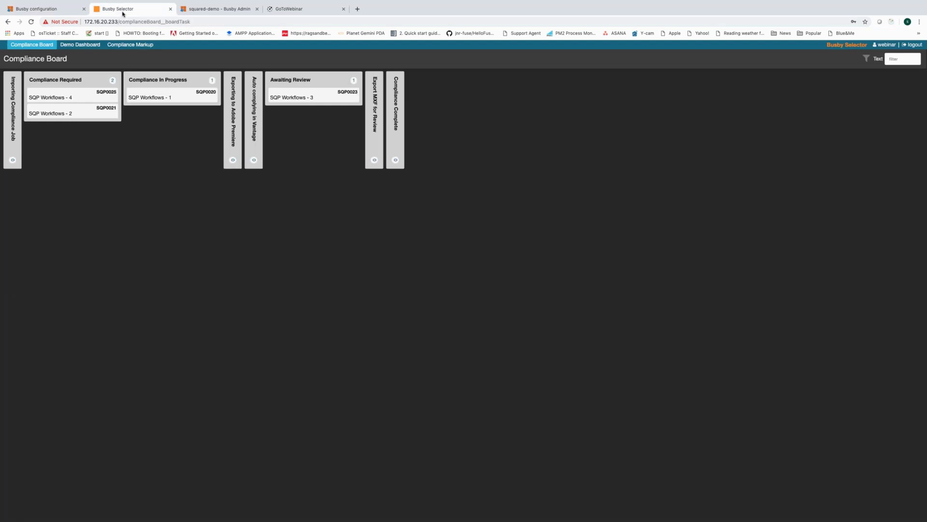
click(89, 45)
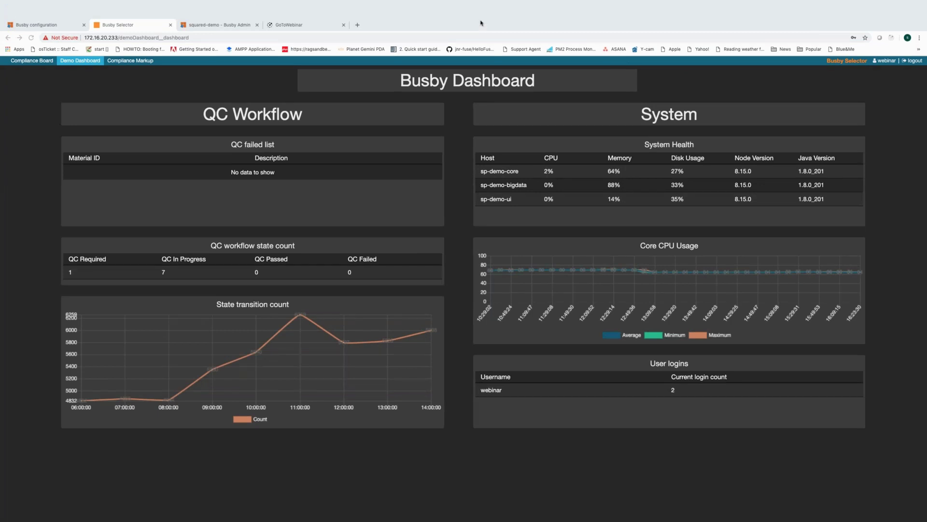
double_click(481, 23)
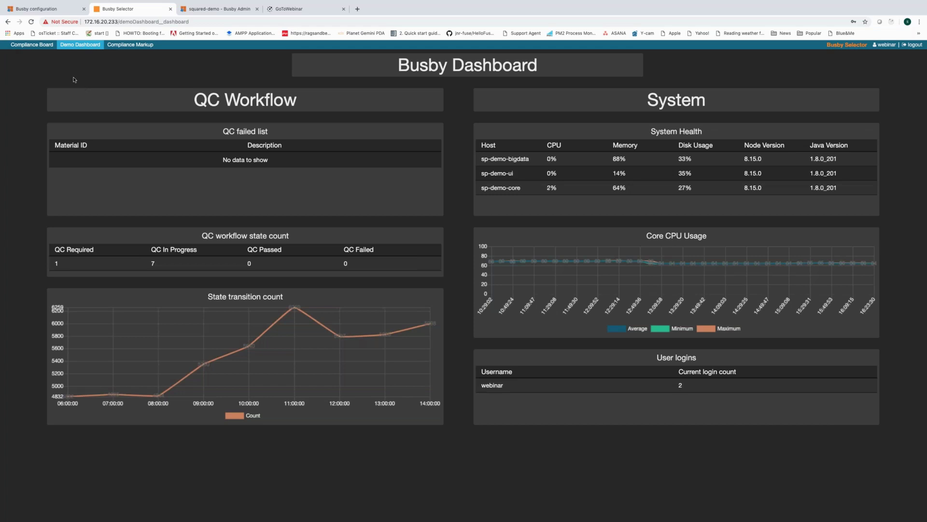
Switch to Busby Admin and stop the alarmDemo service on the sp-demo-core host.
click(231, 10)
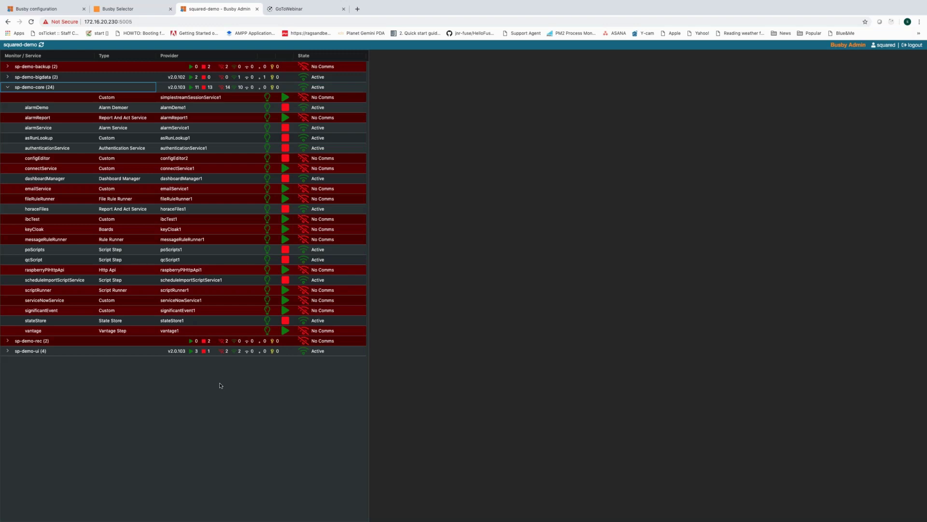
click(288, 109)
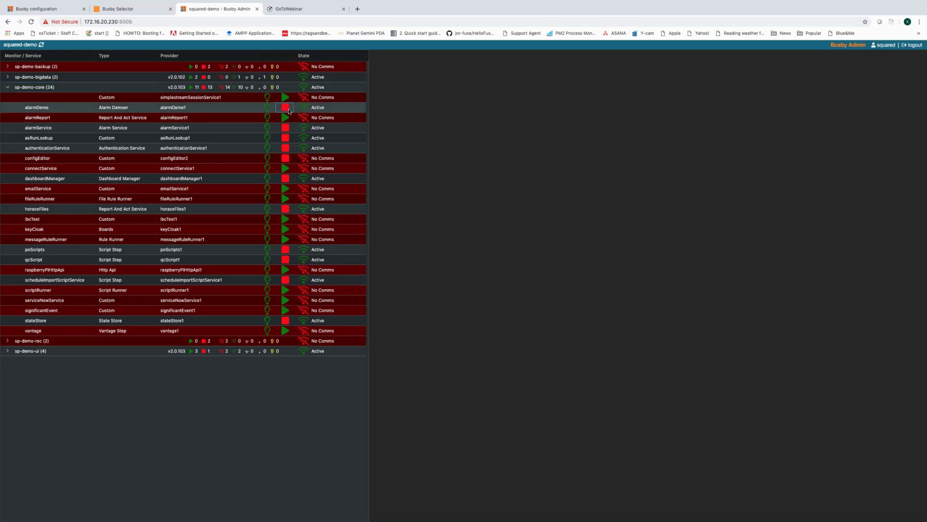